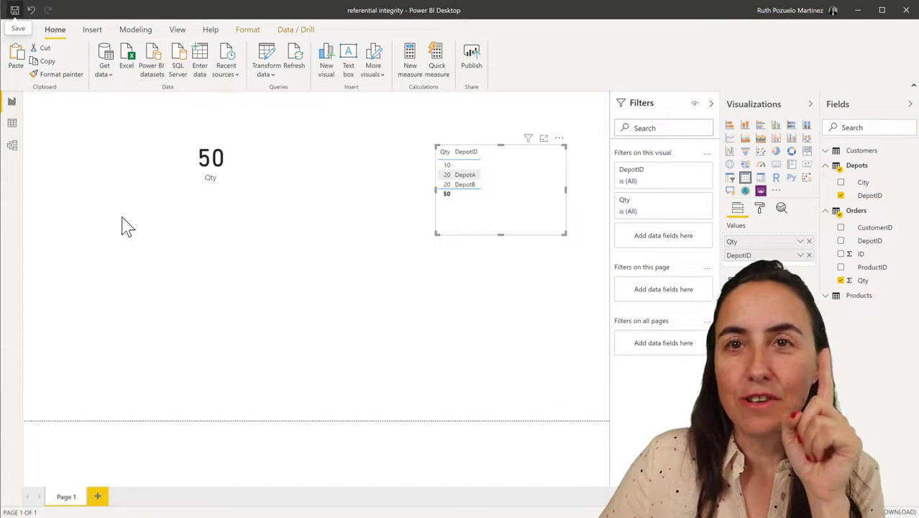
Step: Look over the Orders–Products relationship settings in the model diagram, then dismiss them and return to the report
click(12, 147)
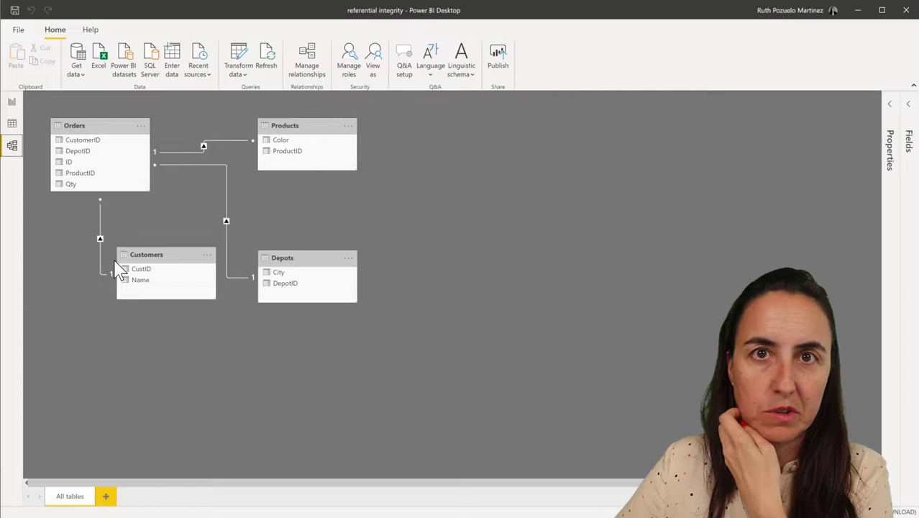
double_click(180, 154)
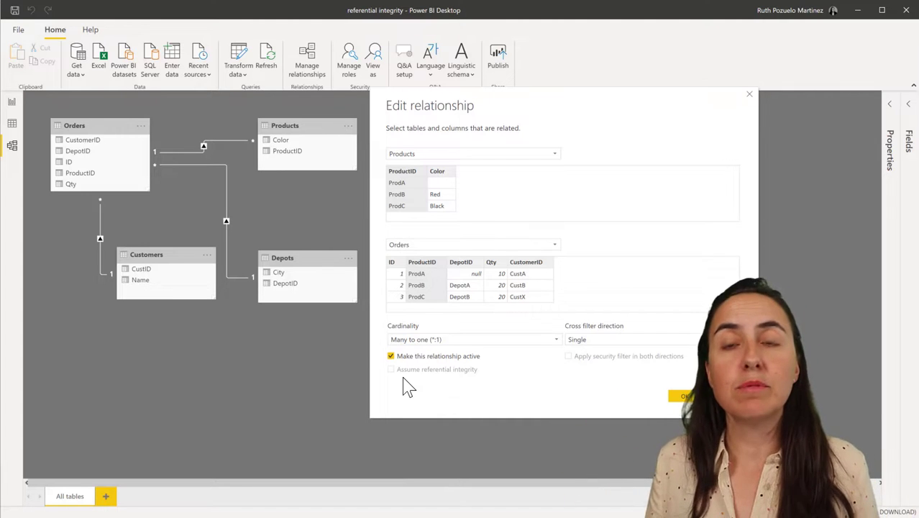
key(Escape)
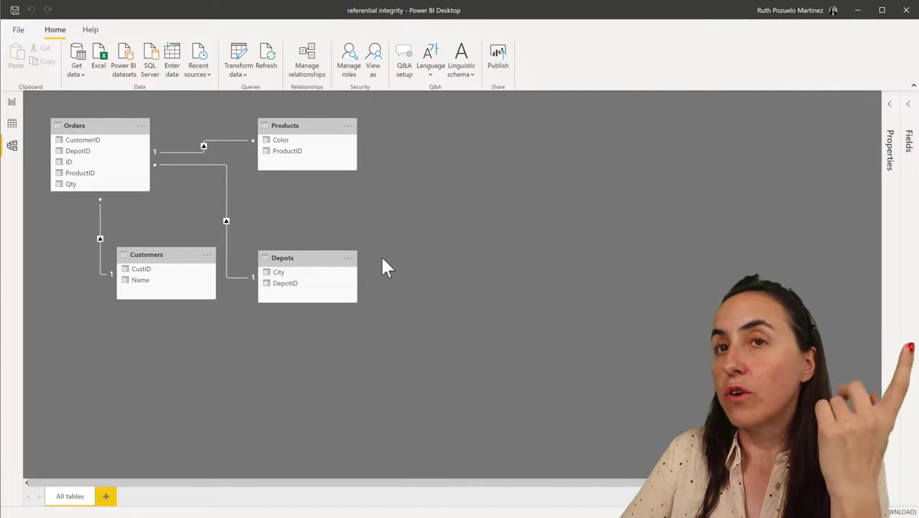
click(11, 103)
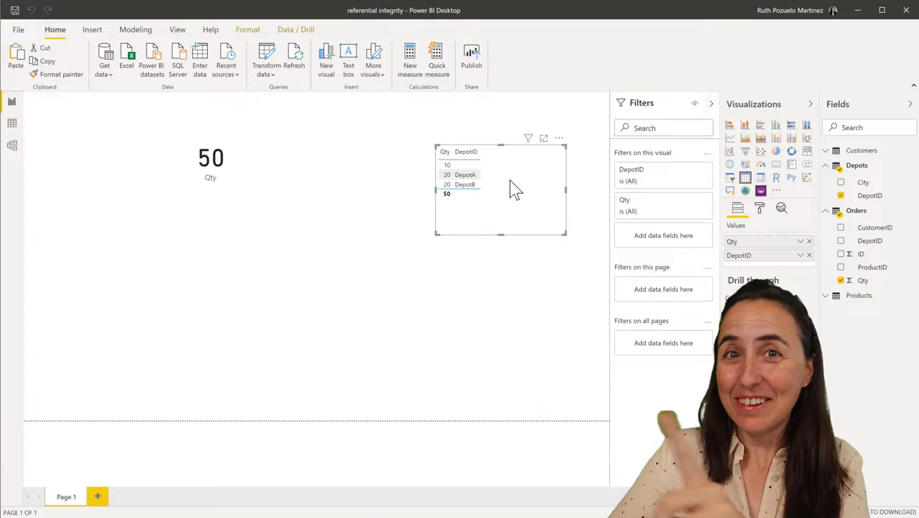
Step: Recheck the Orders–Products relationship, then inspect the Orders–Customers relationship settings
click(12, 146)
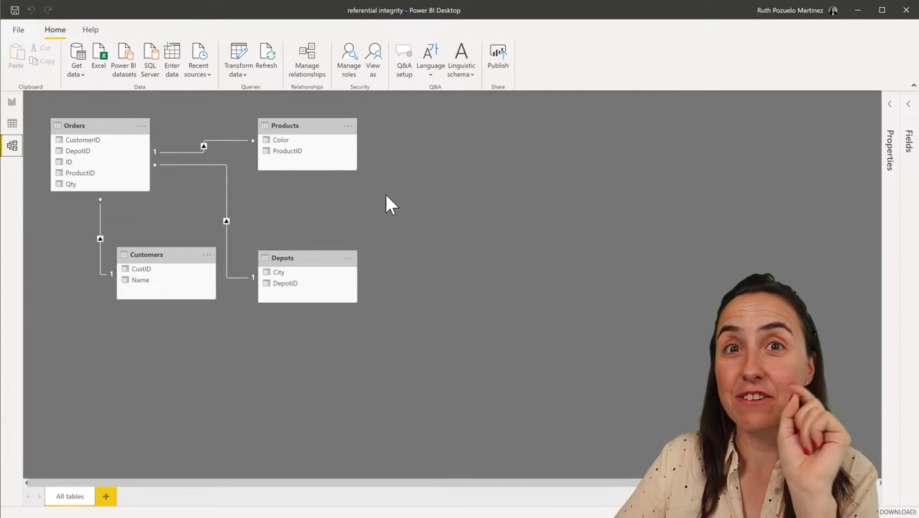
double_click(178, 153)
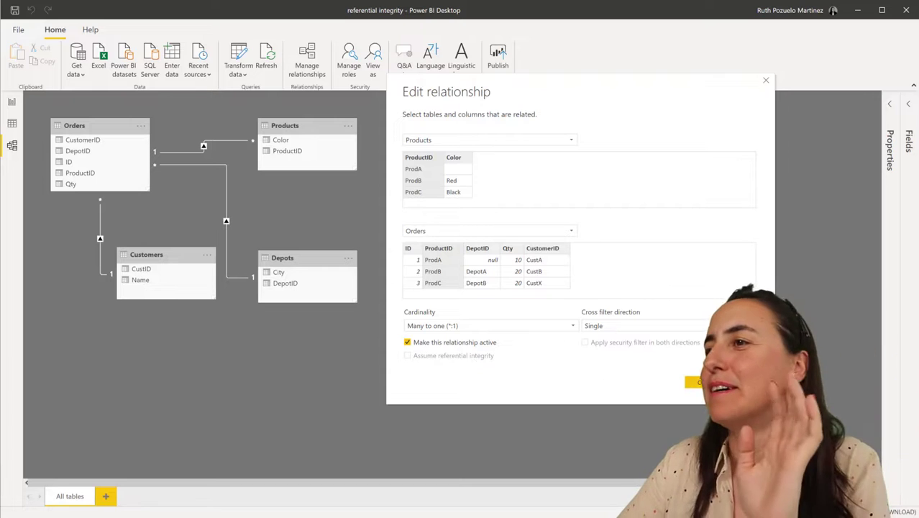
click(699, 383)
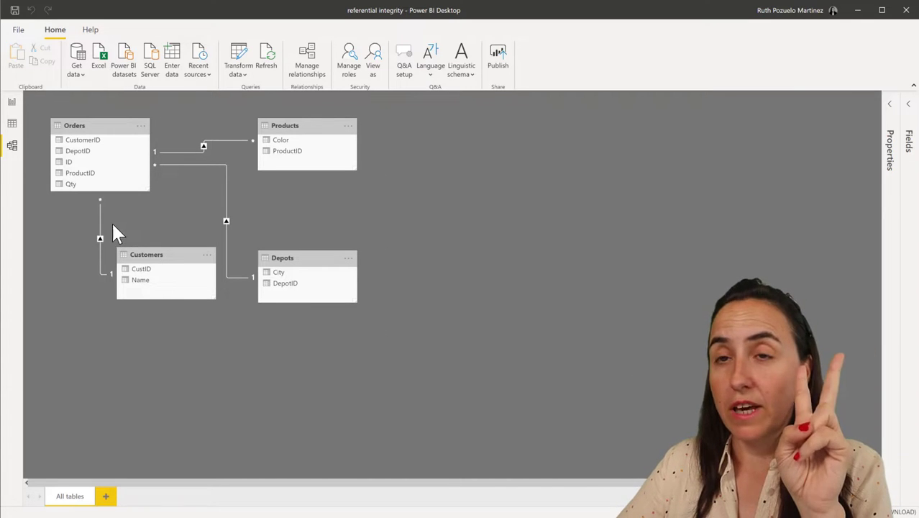
double_click(101, 224)
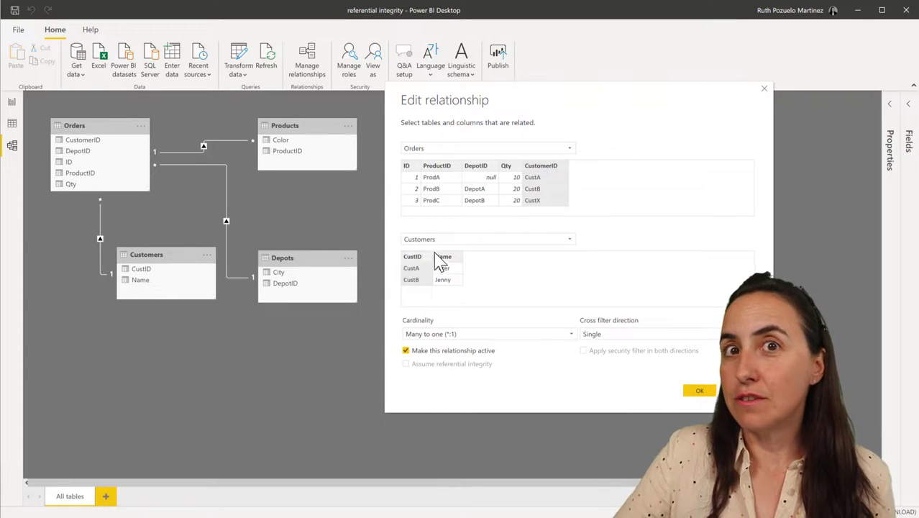
click(710, 390)
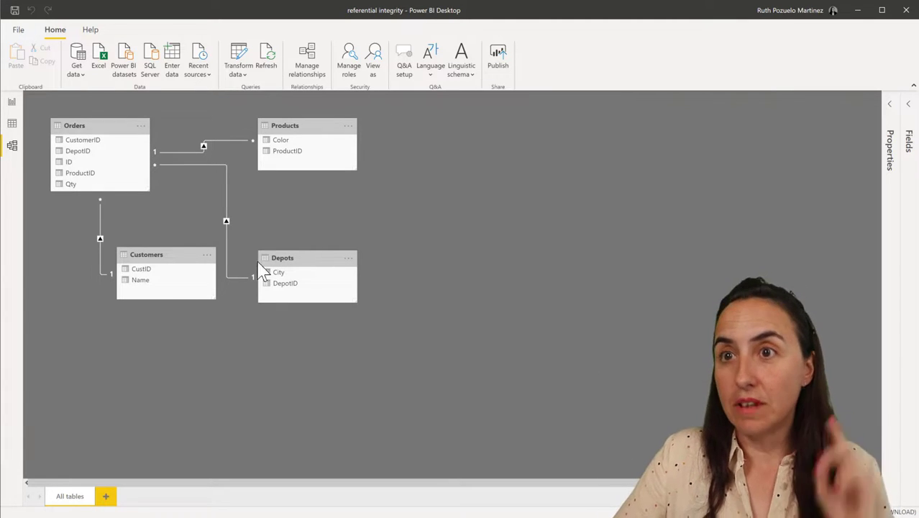
double_click(225, 191)
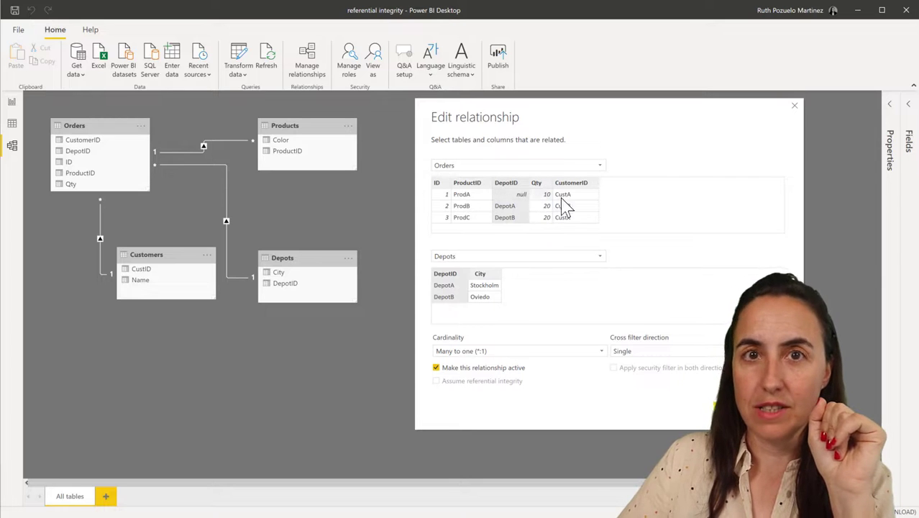
click(767, 412)
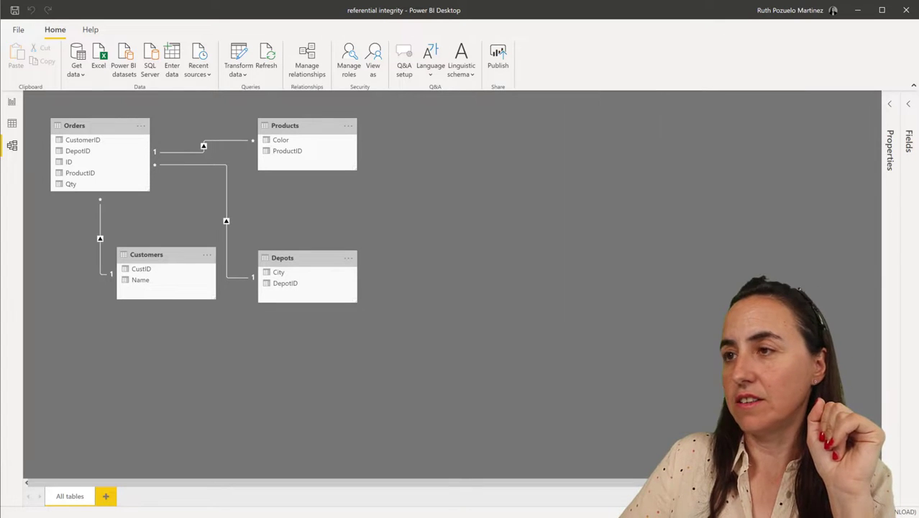
Step: Exclude (Blank) DepotID values from the Qty by DepotID table so it totals 40, then view Orders data
click(12, 101)
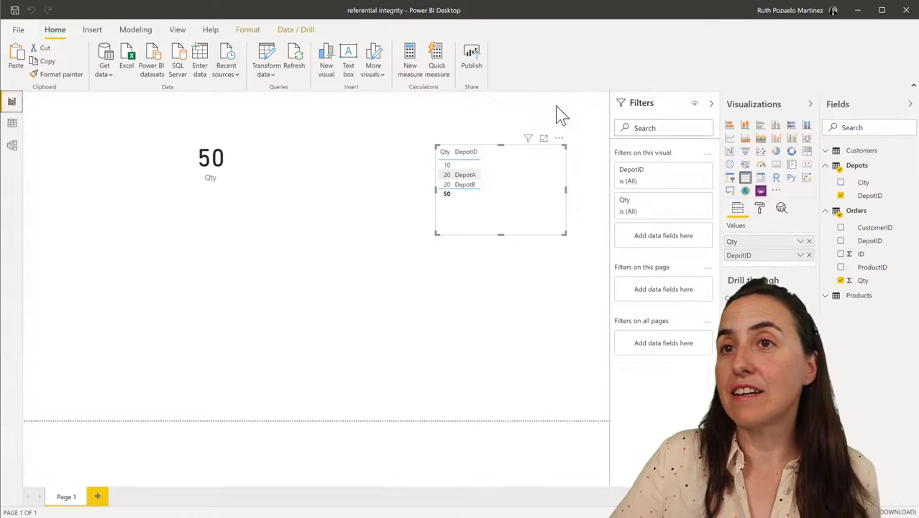
click(216, 192)
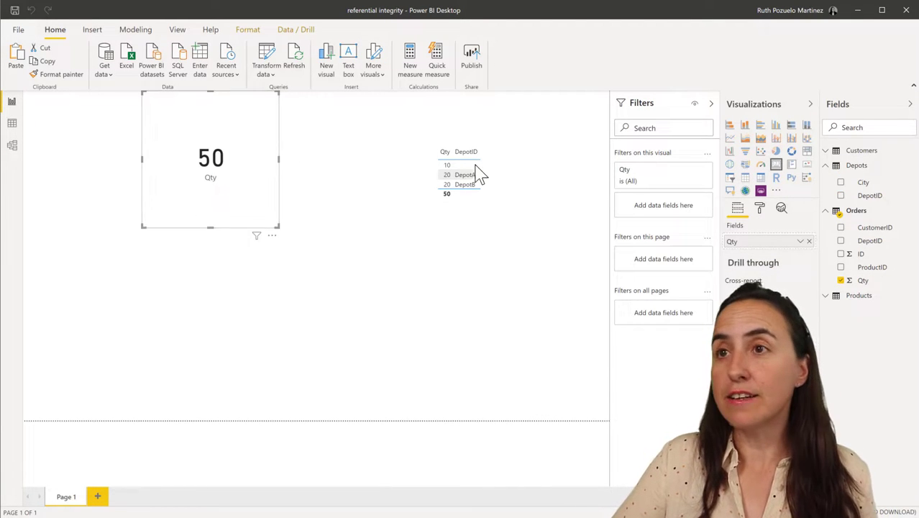
click(502, 189)
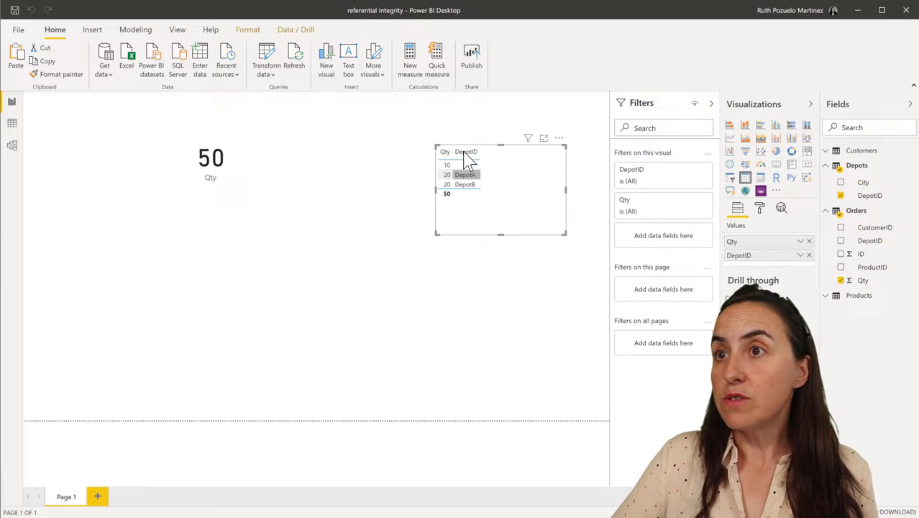
click(635, 178)
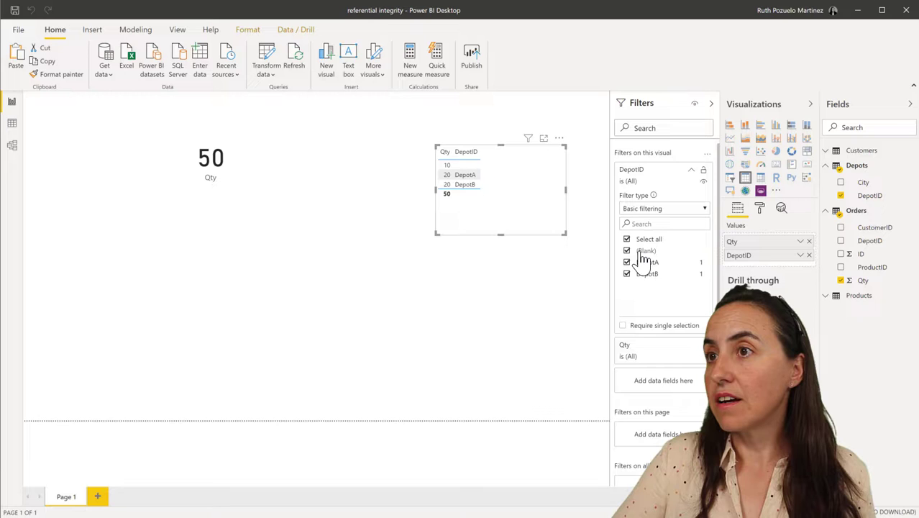
click(641, 251)
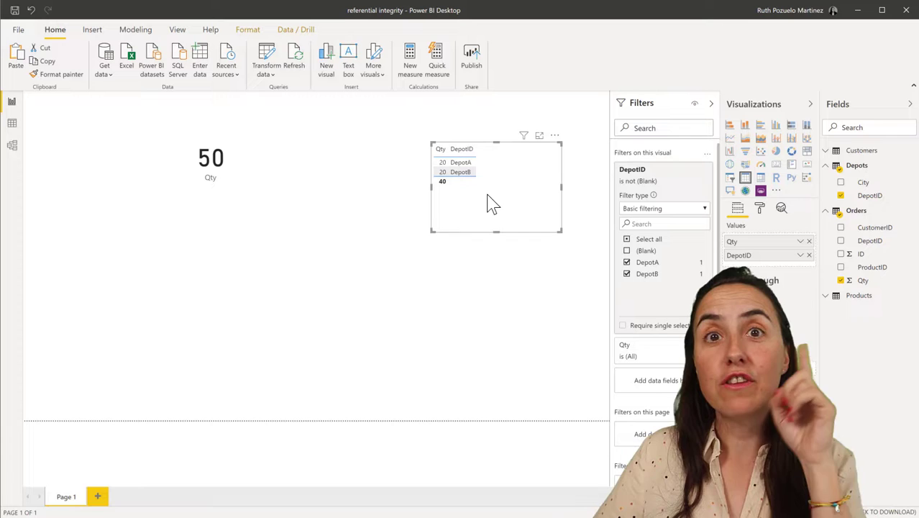
click(12, 127)
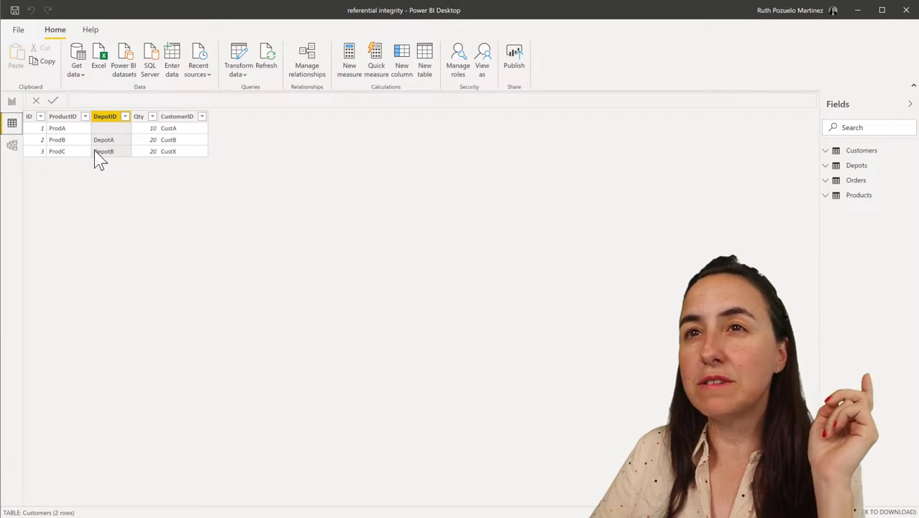
Step: In the model's Fields list, set the Depots DepotID column's Is nullable property to Off
click(13, 149)
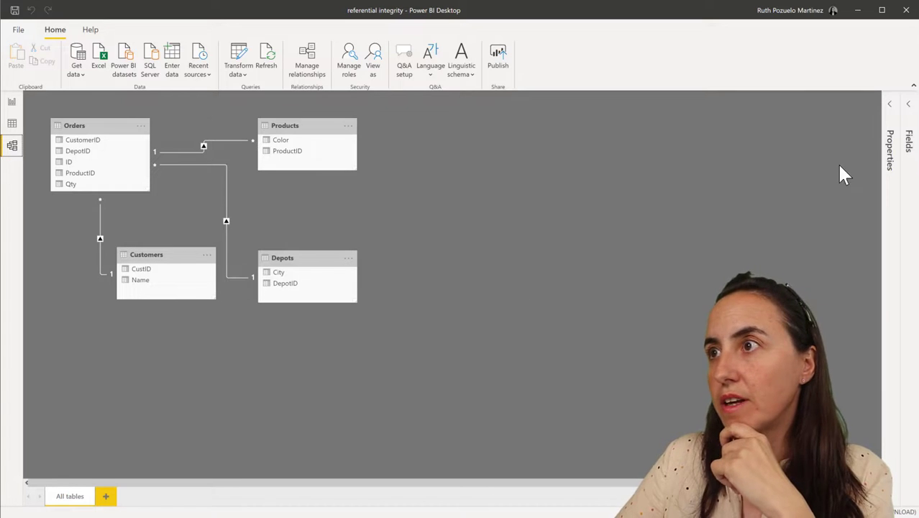
click(902, 108)
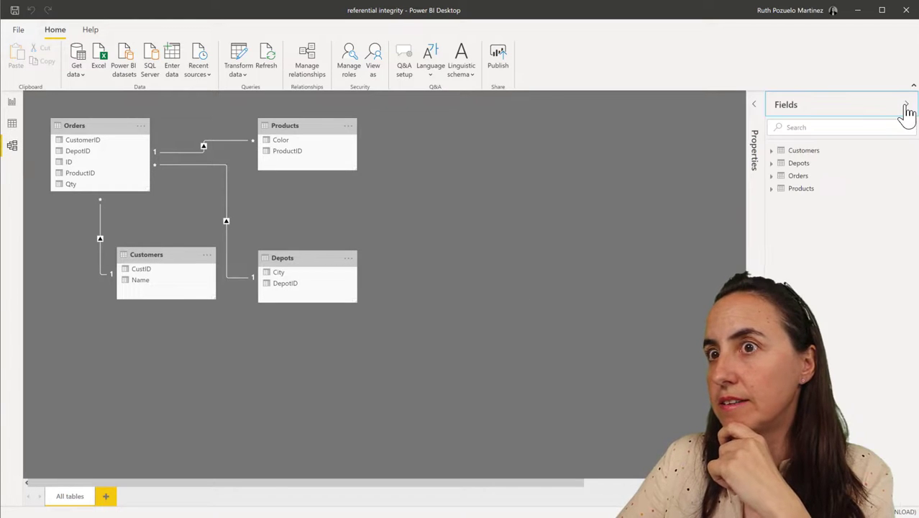
click(808, 165)
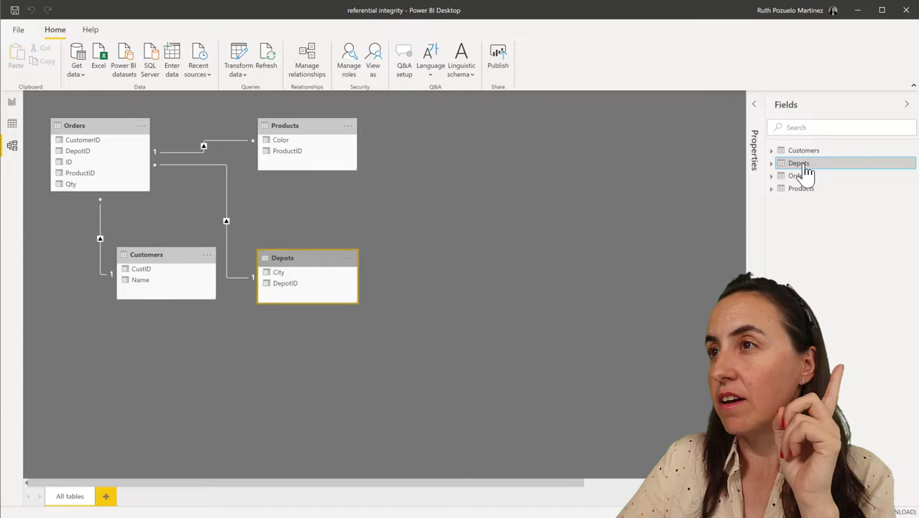
click(772, 163)
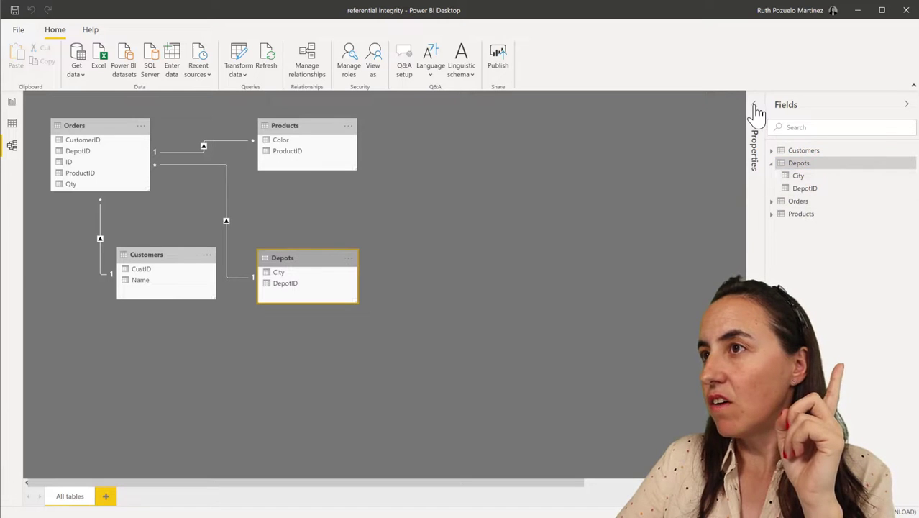
click(755, 140)
click(804, 189)
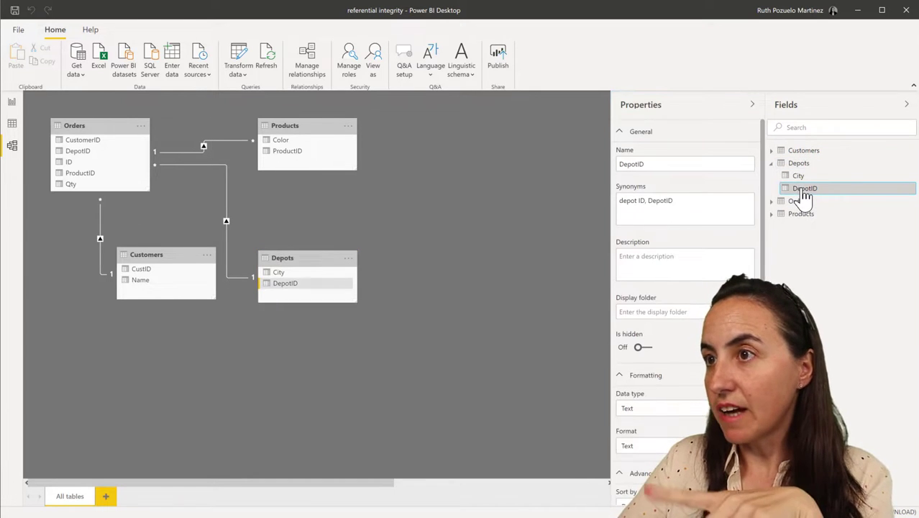
scroll(683, 302, down, 2)
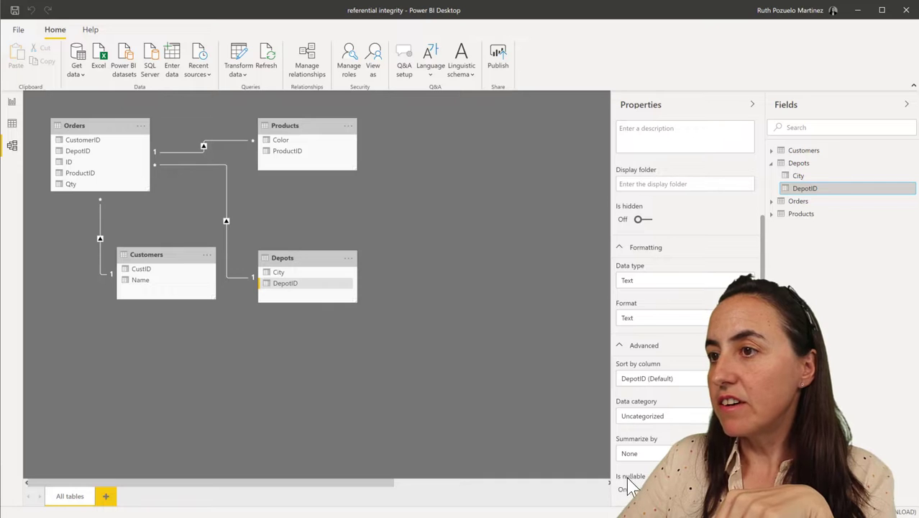
click(641, 490)
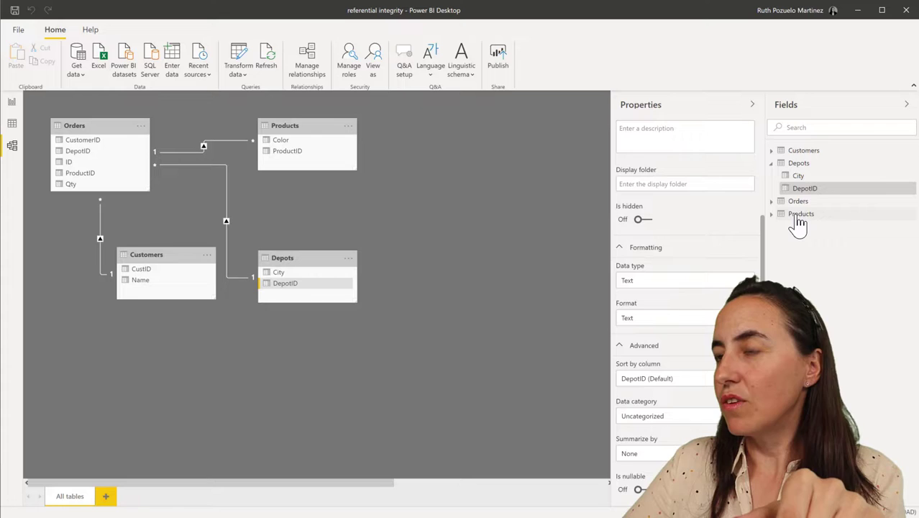
Step: Select the Orders table and expand its columns in the Fields list
click(306, 154)
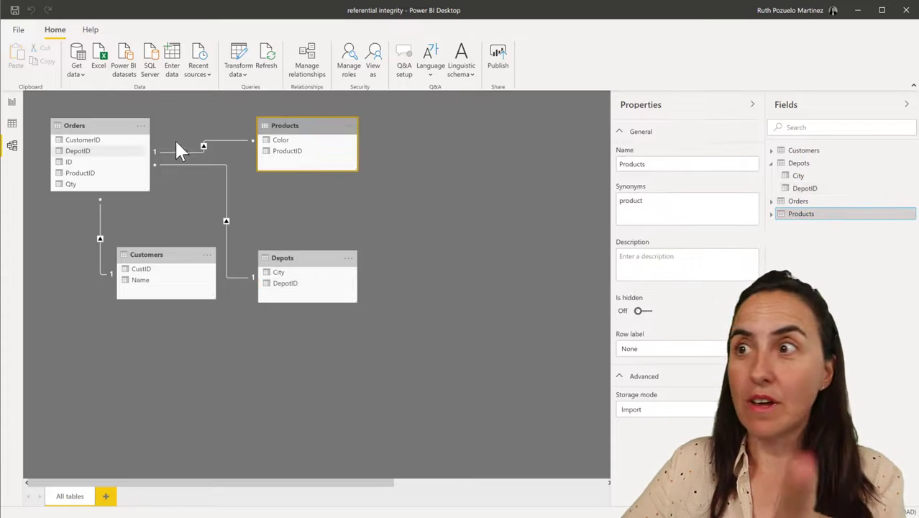
click(804, 202)
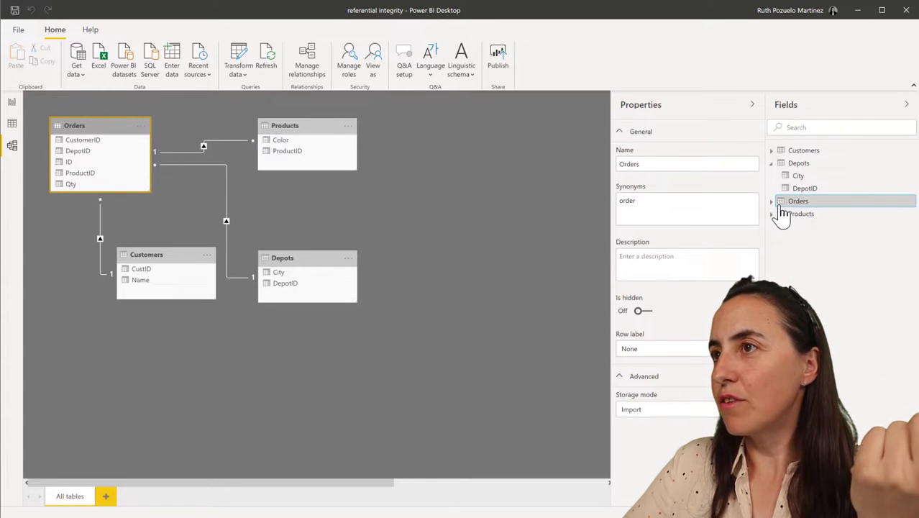
click(772, 202)
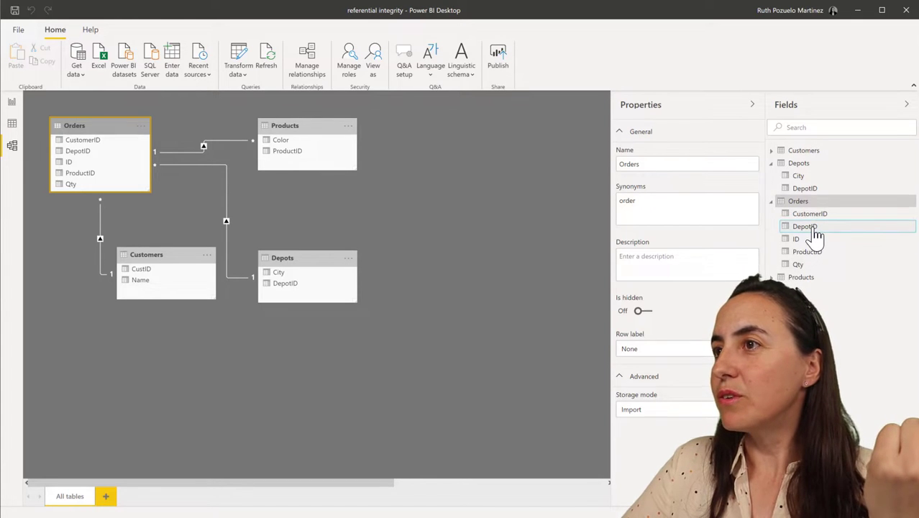
Step: Select the Orders DepotID column and scroll its properties down toward the Advanced section
click(806, 227)
scroll(677, 432, down, 3)
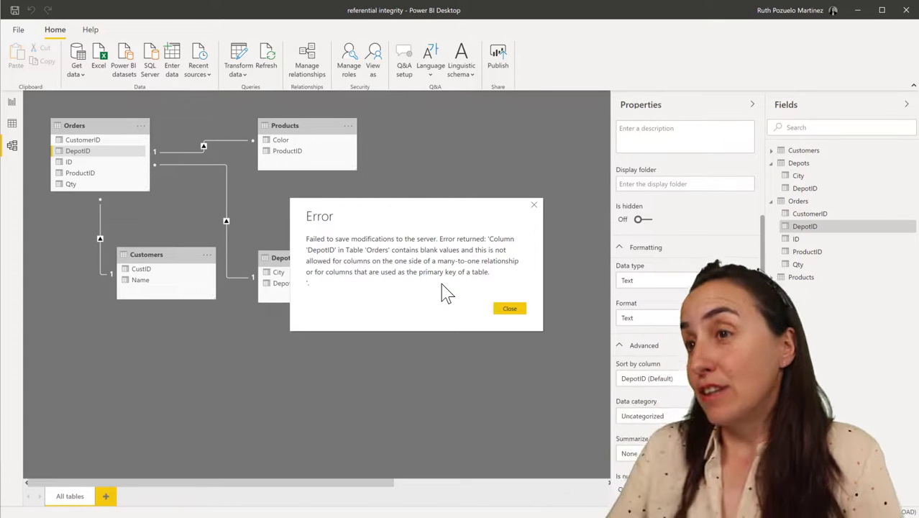
click(512, 310)
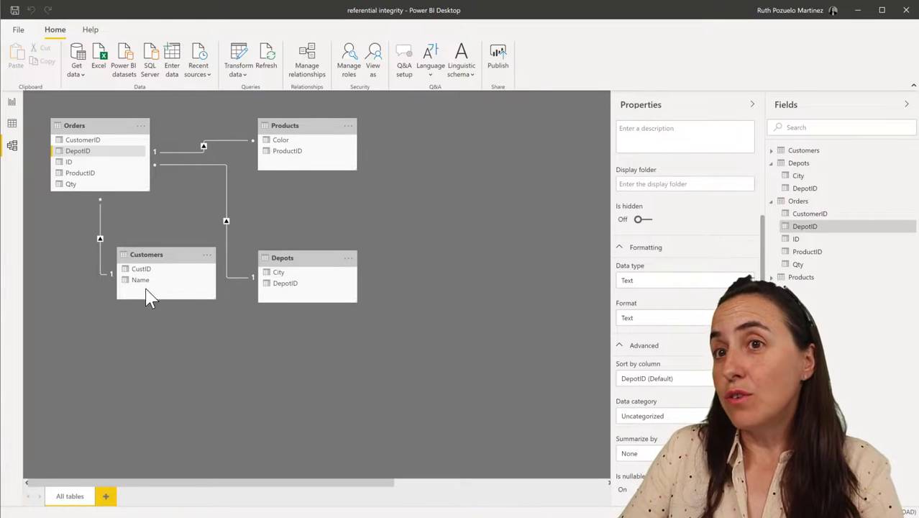
double_click(100, 221)
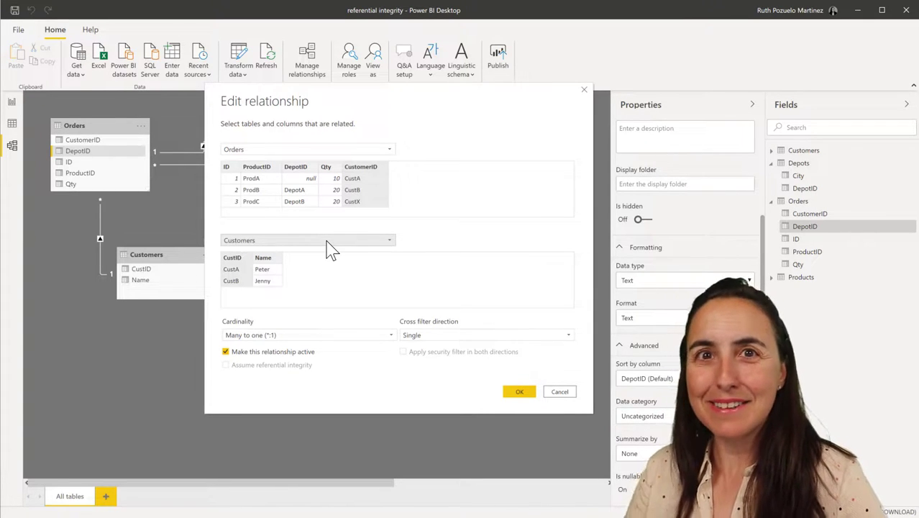
click(562, 393)
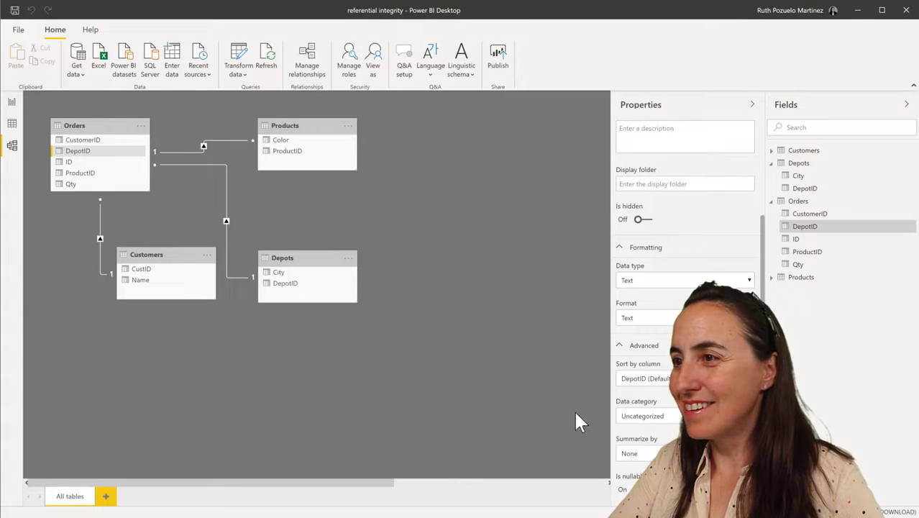